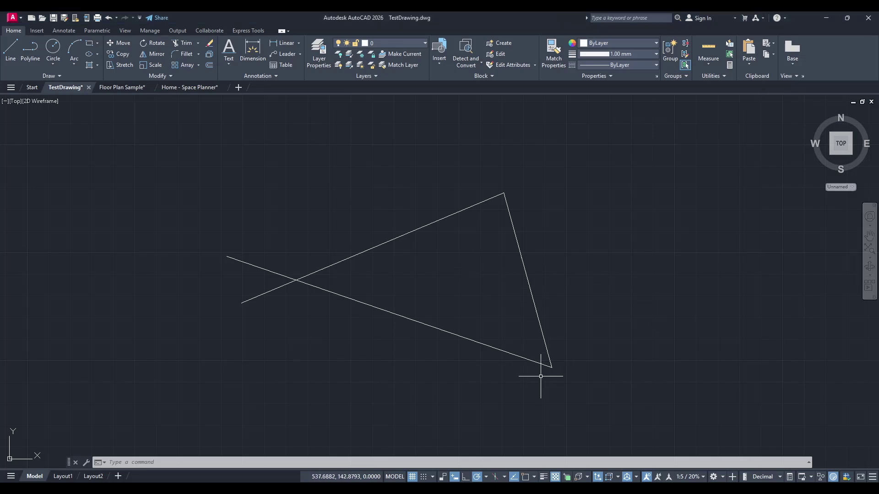
- Draw a trial line from the triangle's lower-right corner to its top vertex, then undo it
click(11, 54)
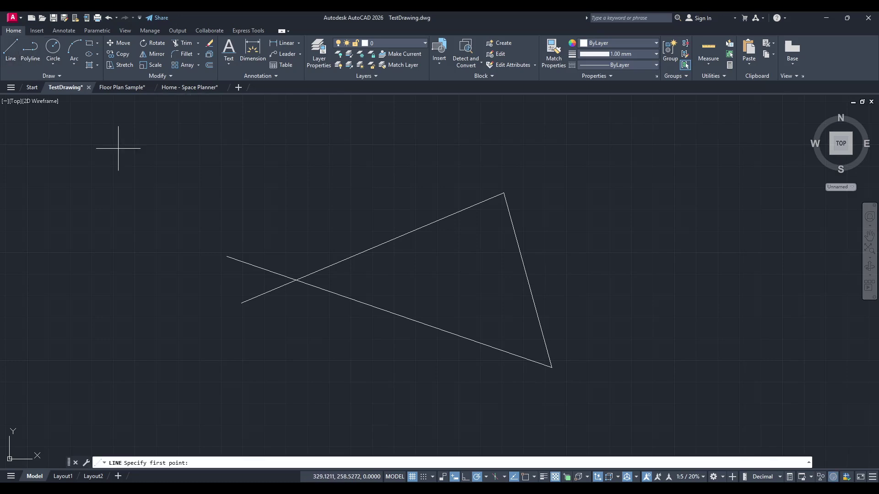
click(551, 368)
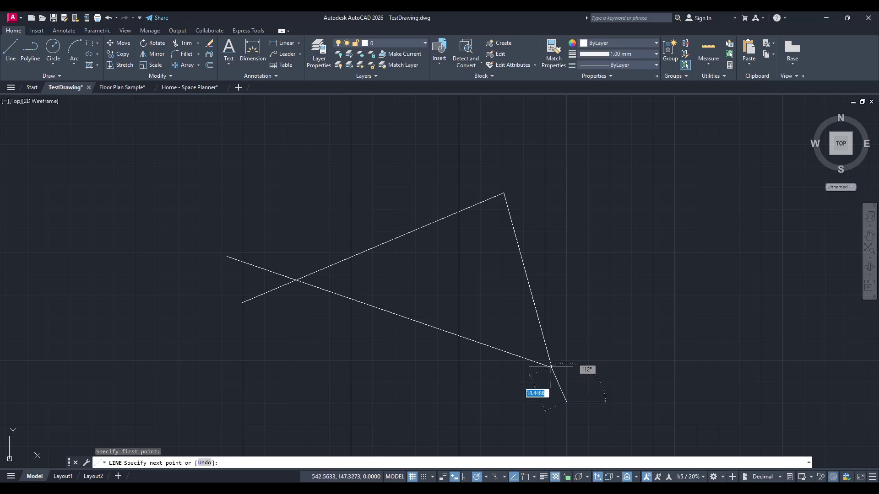
click(502, 194)
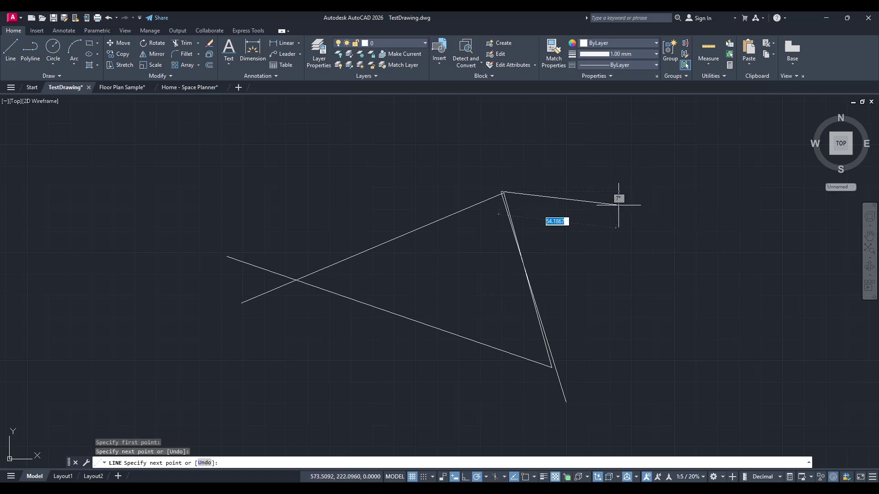
key(Escape)
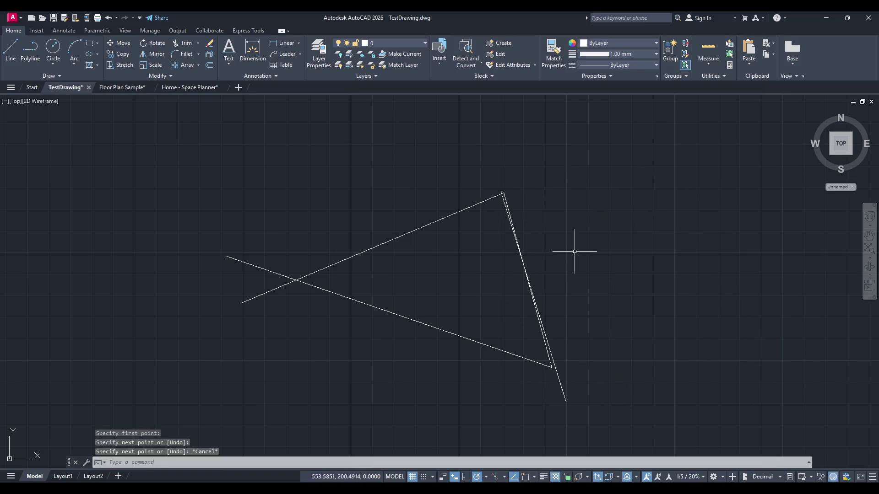
key(ctrl+z)
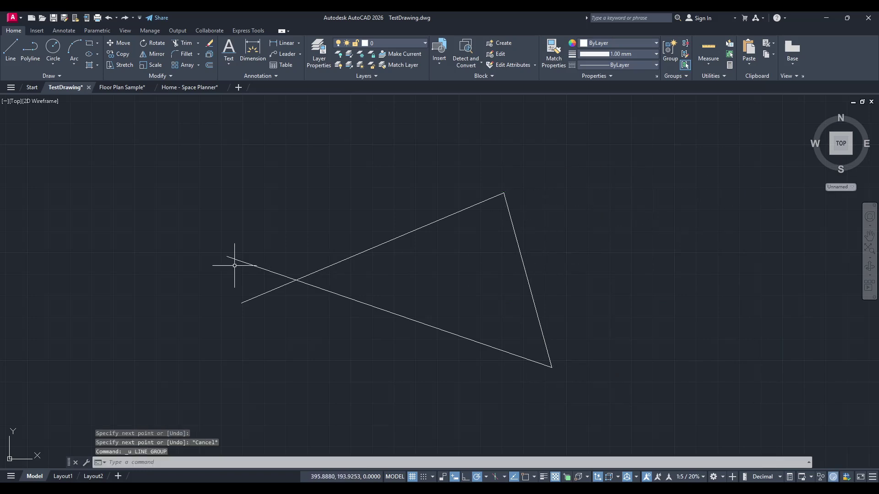
- Start another line near the left of the figure, cancel it, and undo it
middle_drag(234, 266, 295, 277)
text(l)
key(Return)
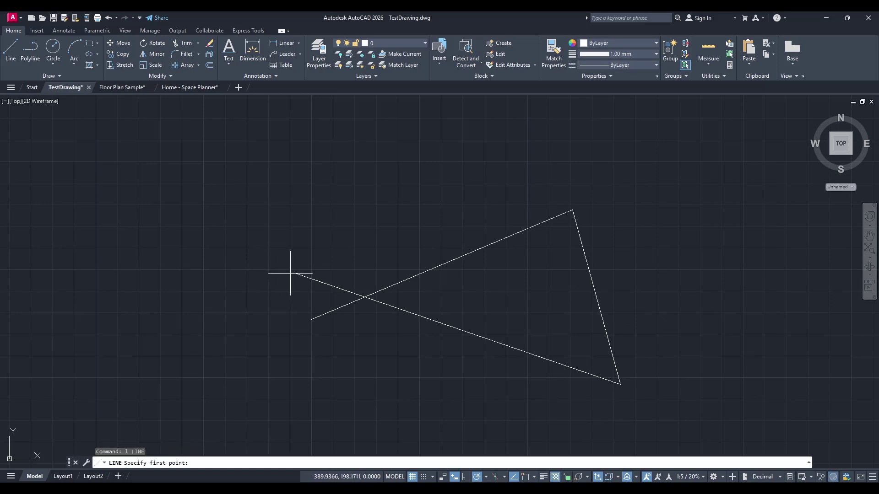
click(298, 275)
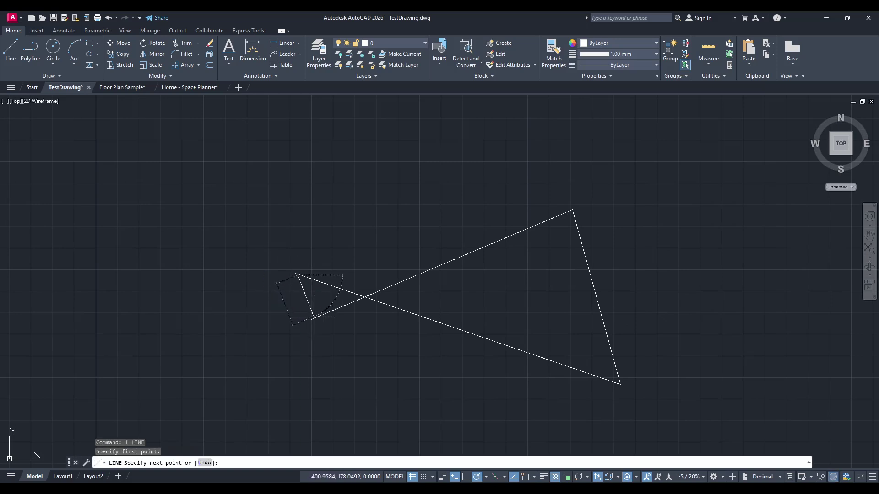
key(Escape)
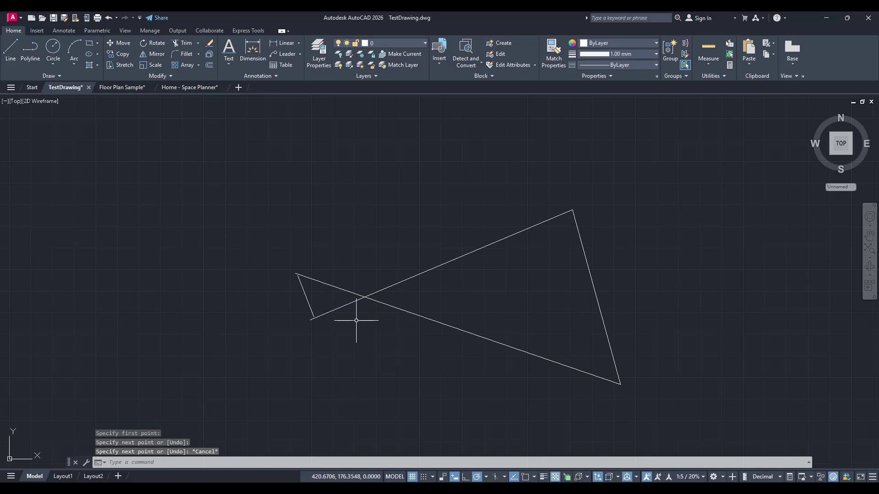
key(ctrl+z)
scroll(418, 348, up, 2)
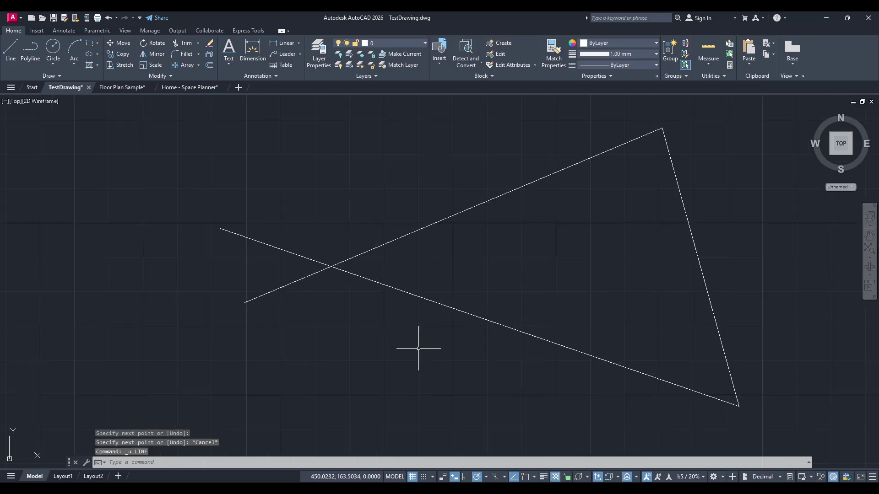
scroll(418, 349, down, 2)
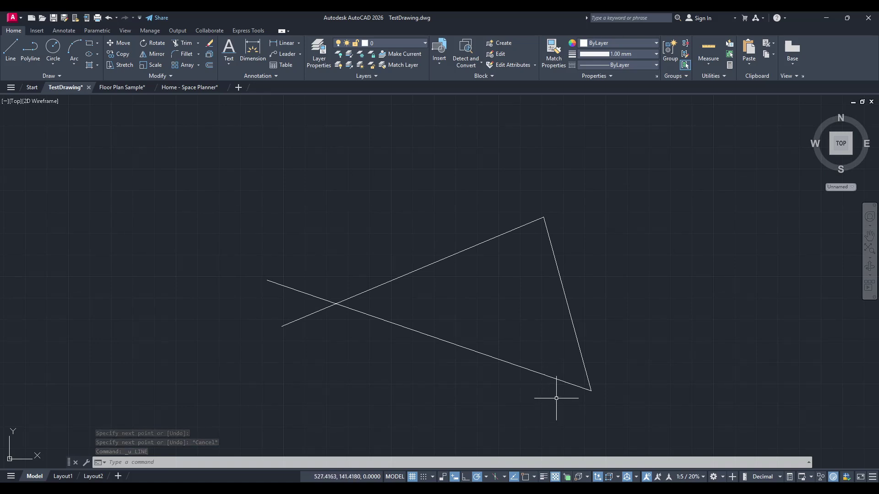
- Toggle Object Snap with F3 so it ends switched on (<Osnap on>)
middle_drag(559, 414, 545, 399)
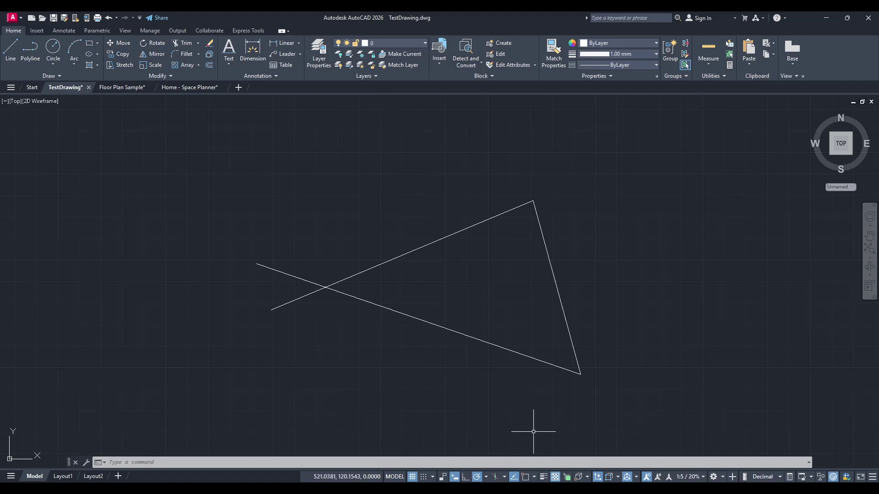
key(F3)
key(F3)
key(F3)
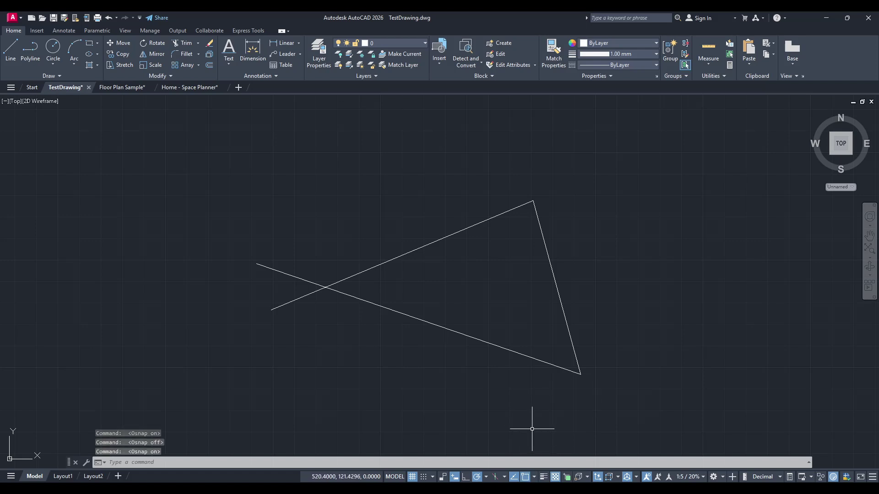
key(F3)
key(F3)
click(524, 478)
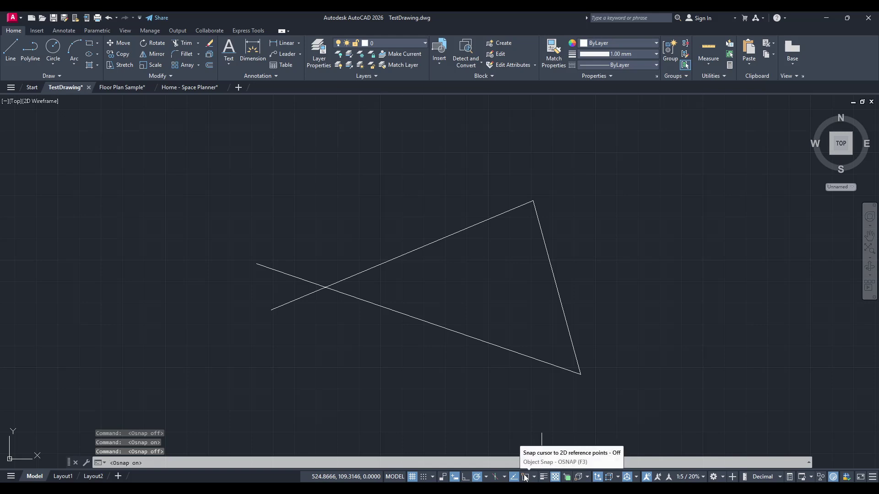
click(525, 478)
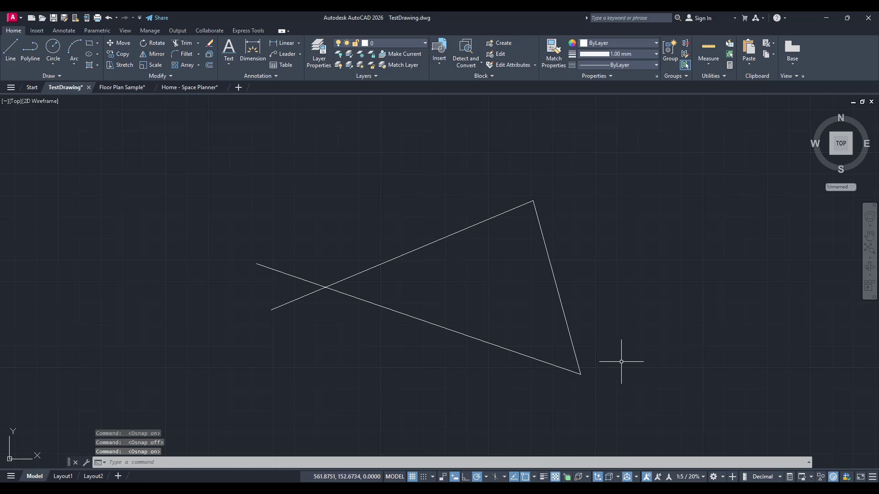
text(l)
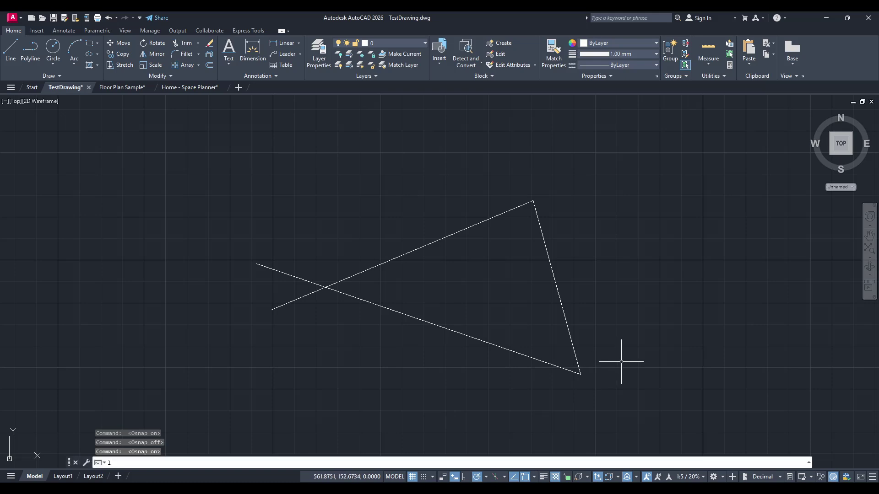
key(Return)
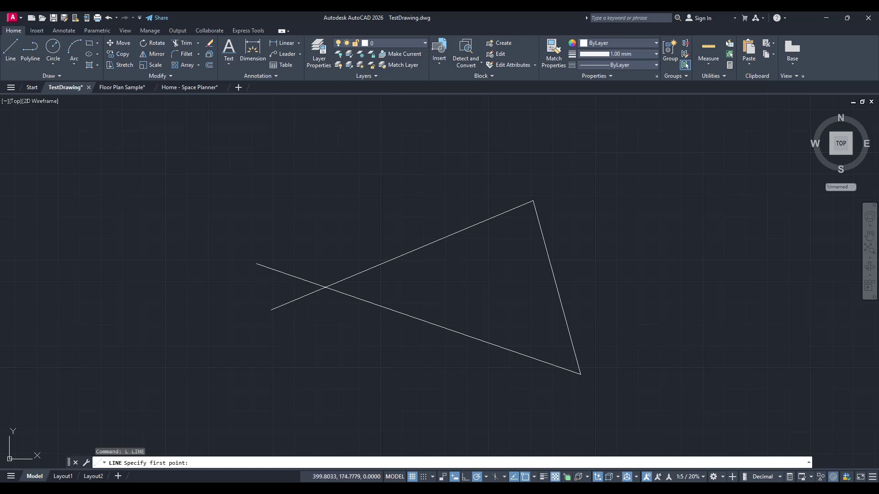
click(272, 311)
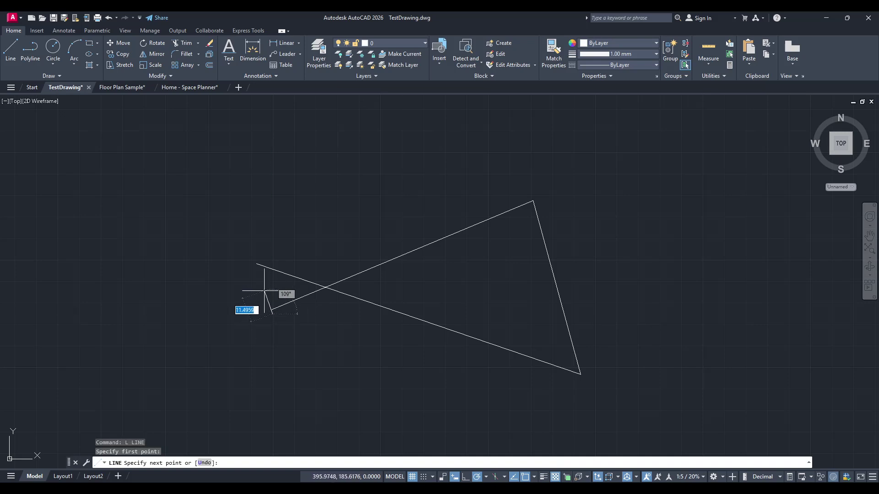
click(249, 237)
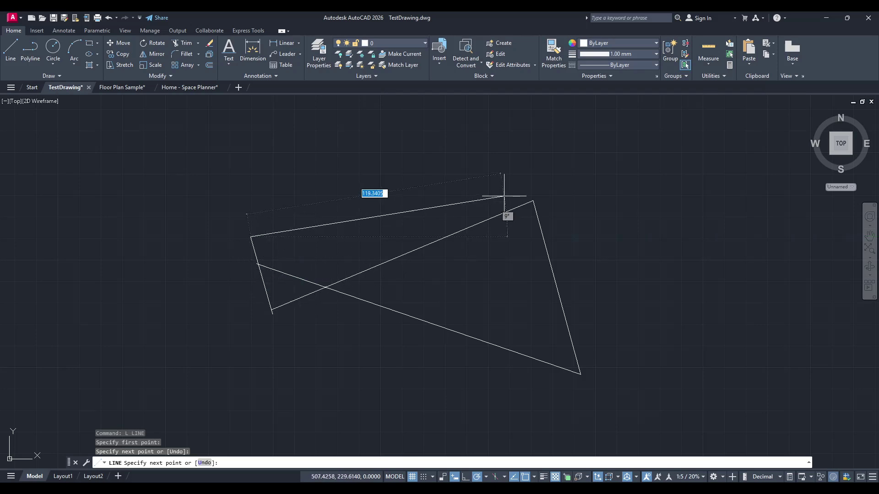
click(533, 202)
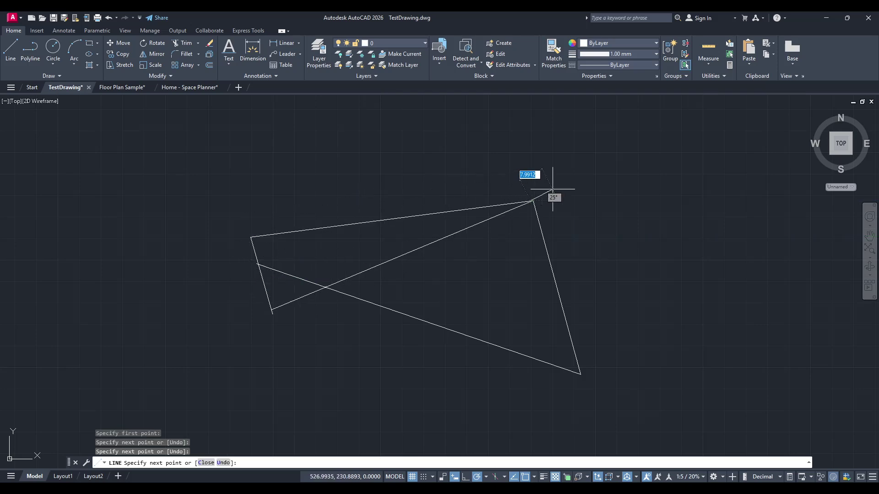
key(Escape)
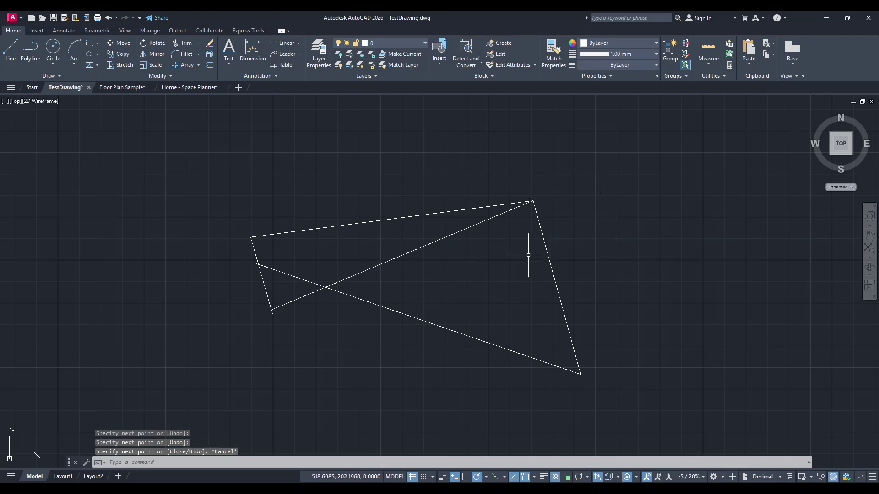
key(ctrl+z)
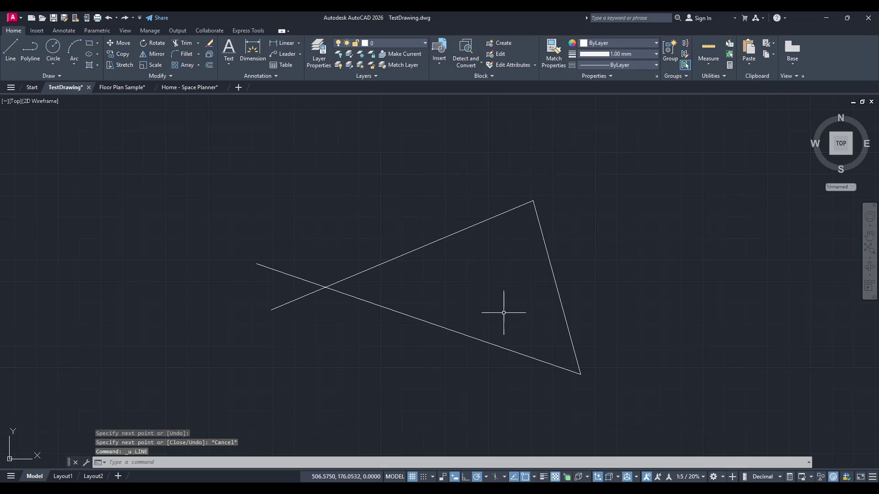
middle_drag(481, 395, 487, 389)
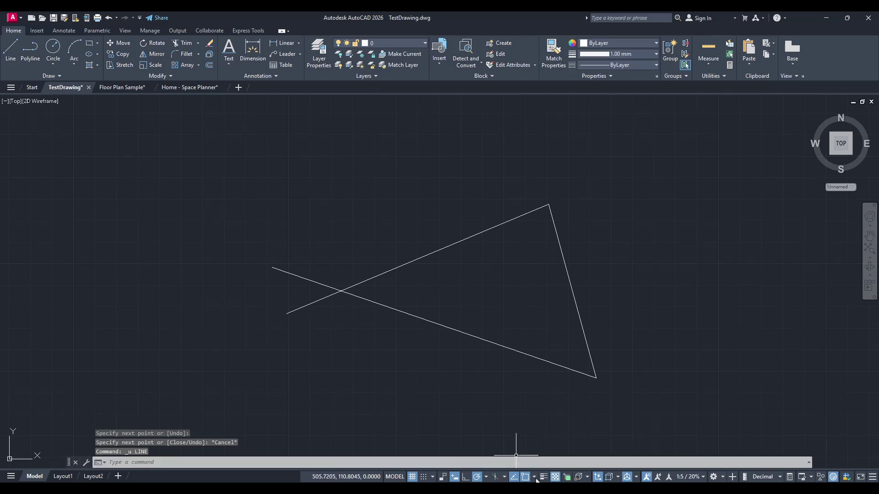
- Review the status-bar Object Snap mode list, then dismiss it with Esc
click(534, 477)
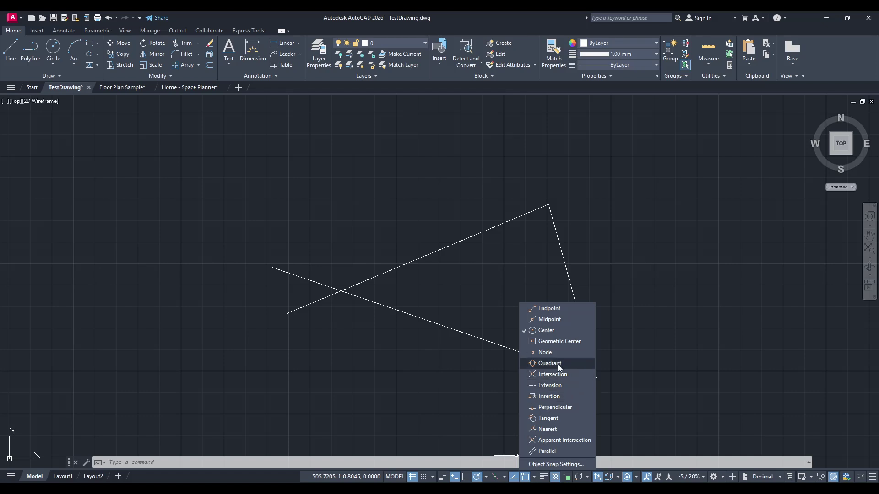
key(Escape)
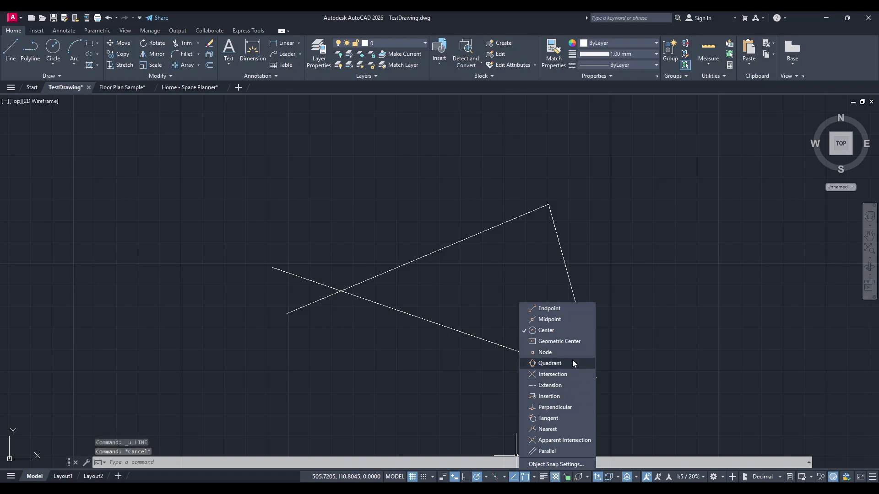
click(421, 352)
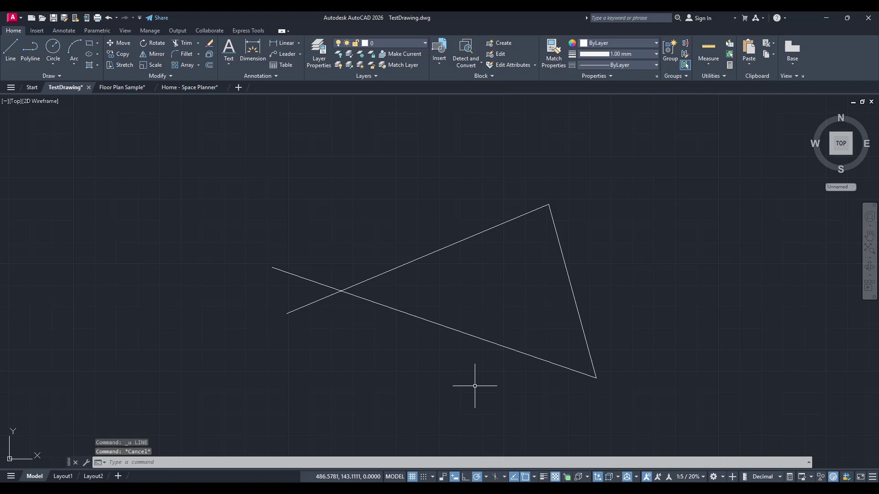
middle_drag(476, 383, 426, 390)
text(OSNAP)
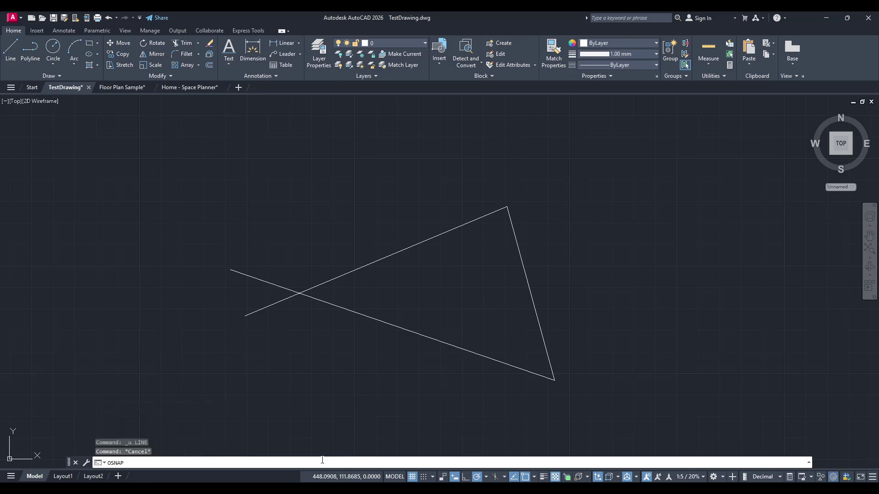
- Run OSNAP to open Drafting Settings on the Object Snap tab, with only Center enabled
key(Return)
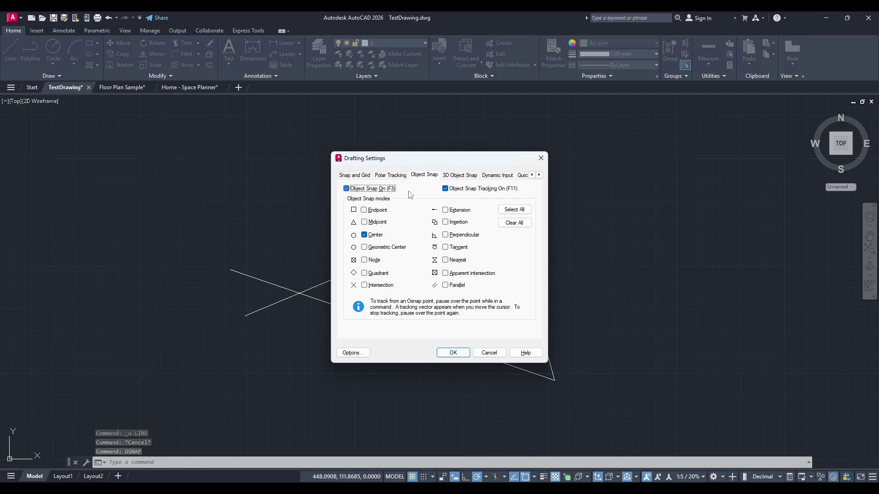
- Enable snap tracking, Endpoint, Intersection, Nearest and Perpendicular, then Select All and confirm with OK
click(446, 189)
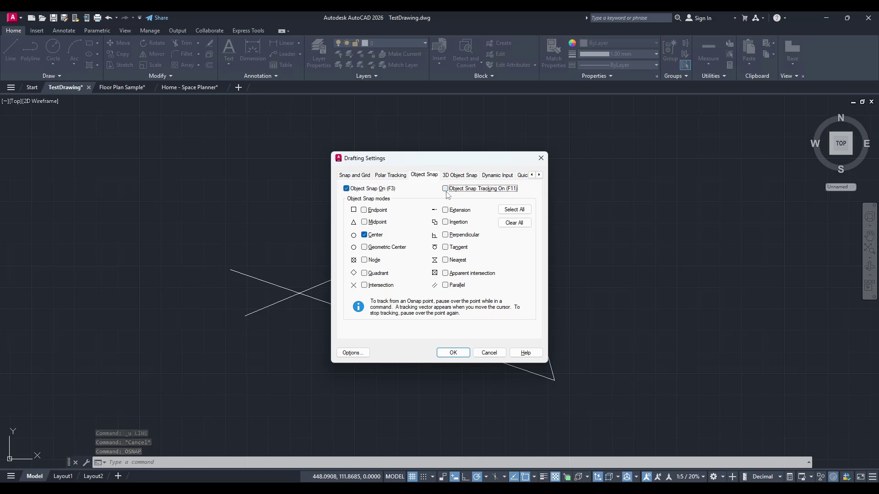
click(371, 211)
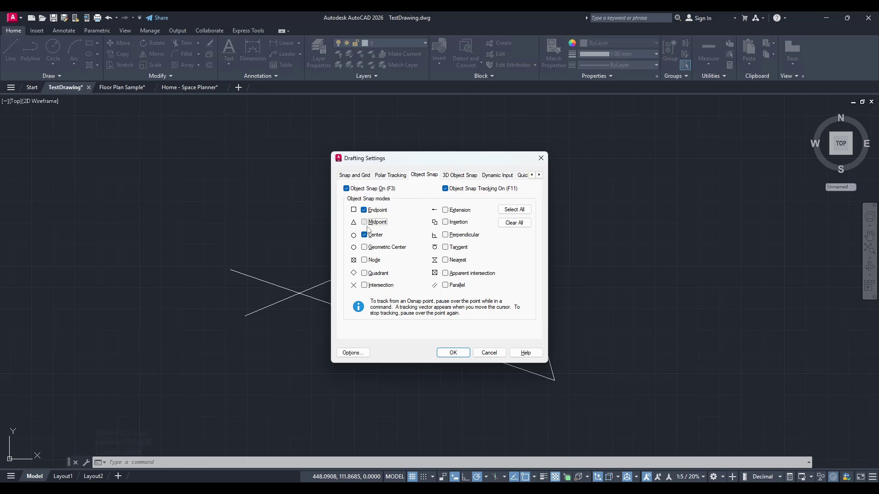
click(369, 287)
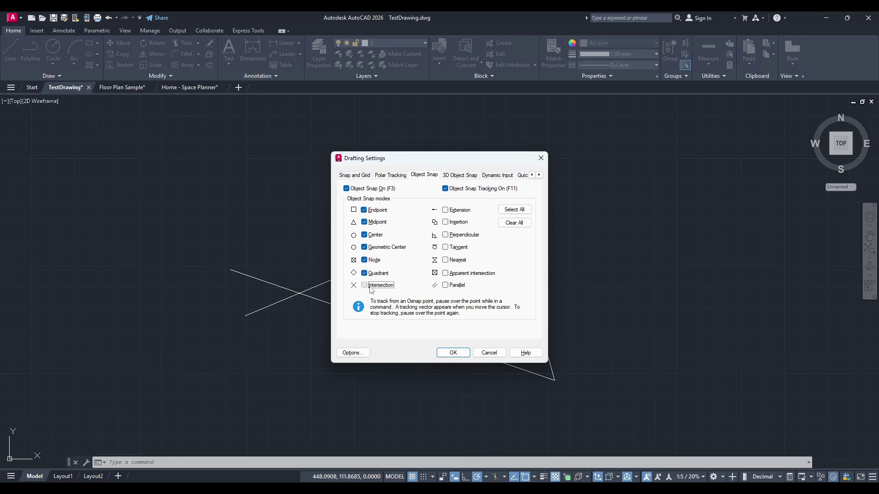
click(446, 273)
click(447, 236)
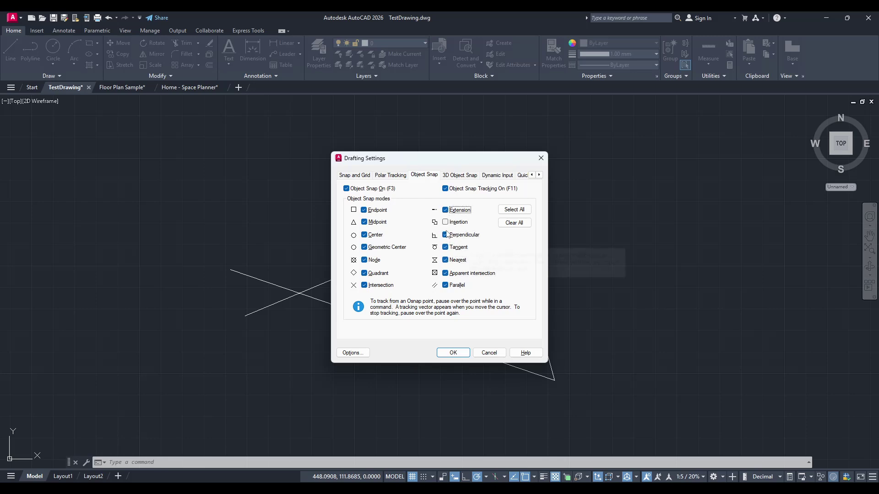
click(515, 211)
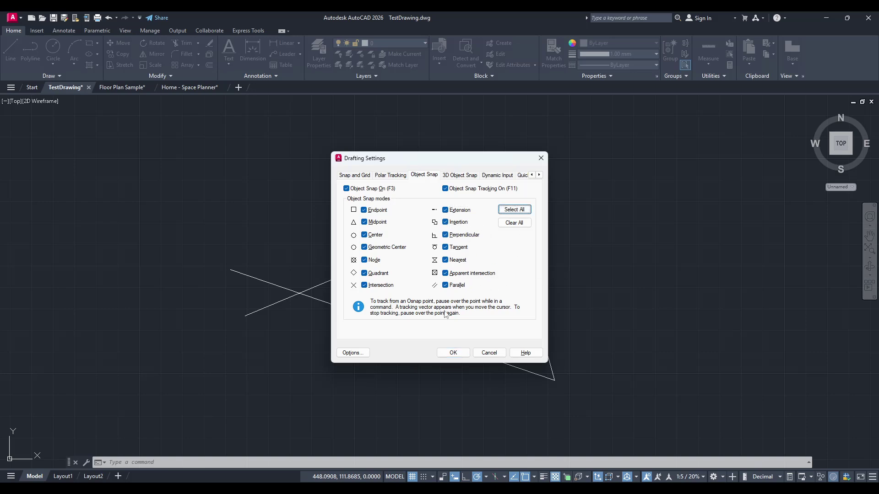
click(453, 353)
- Draw a snapped line from the figure's left endpoint to the lower-left loose end
middle_drag(408, 287, 426, 300)
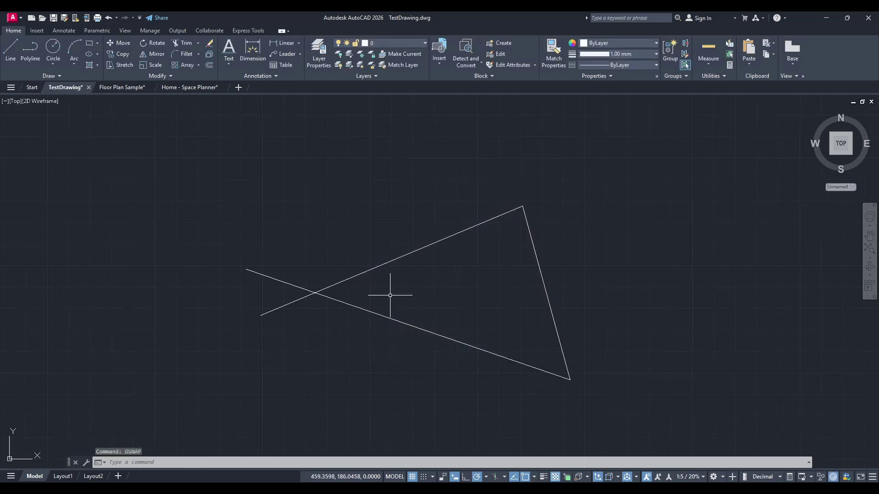
text(l)
key(Return)
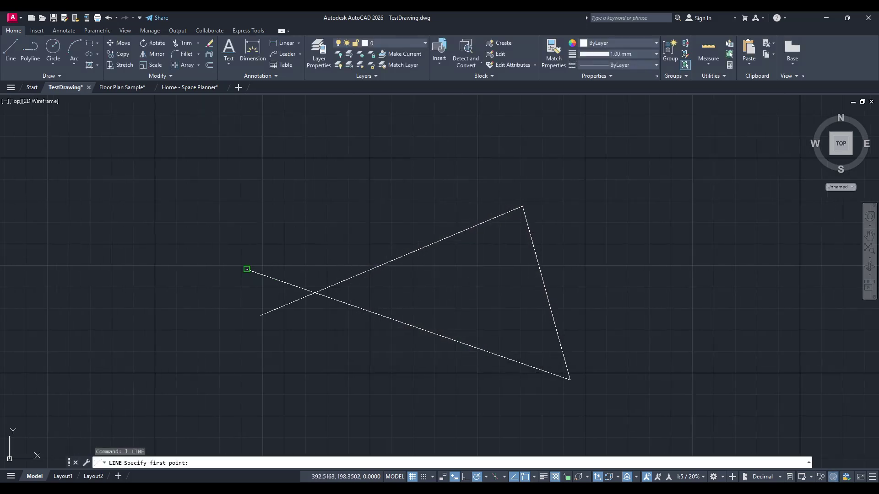
click(247, 269)
click(261, 315)
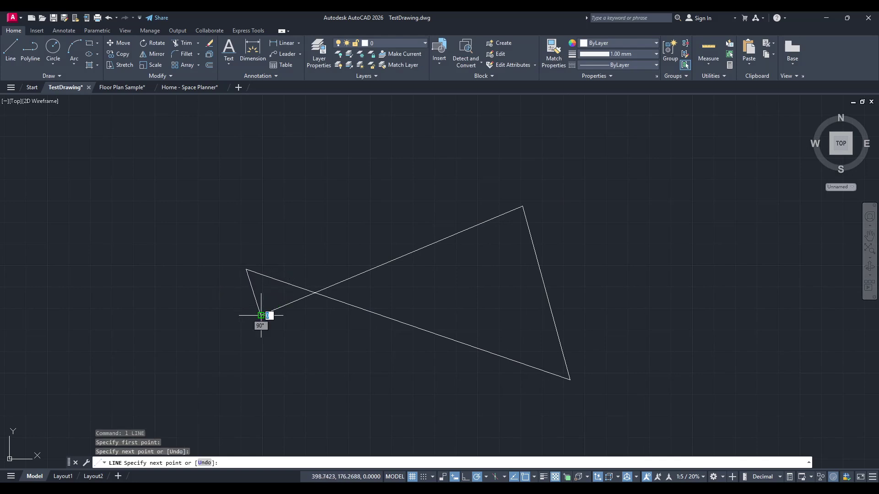
key(Return)
key(Return)
- Draw snapped lines from the left endpoint to the top vertex, and from the bottom-right vertex to the lower-left end
click(246, 270)
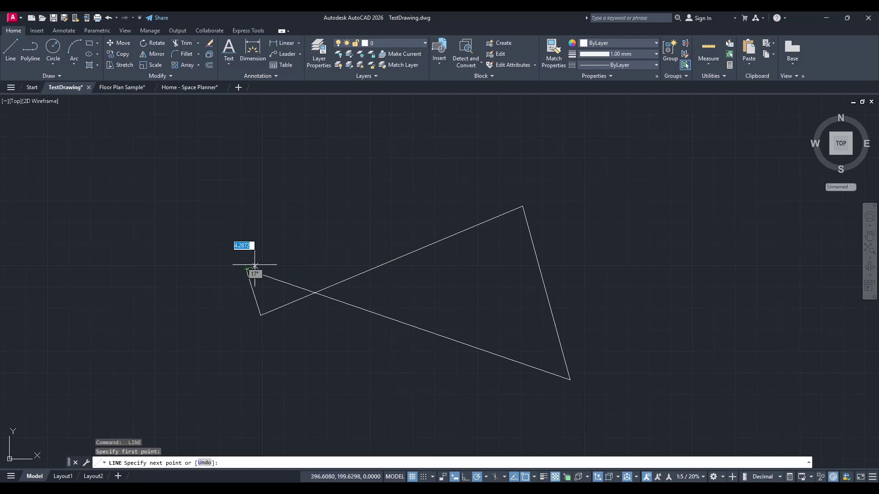
click(523, 206)
key(Return)
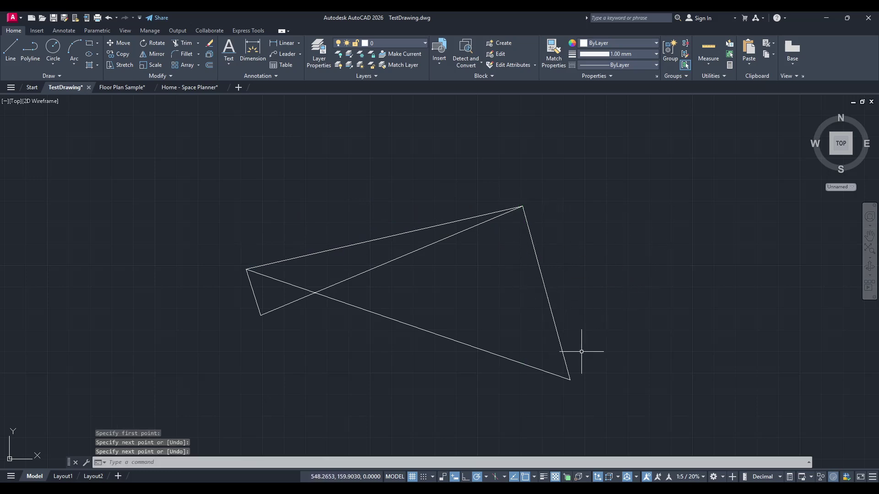
key(Return)
click(570, 379)
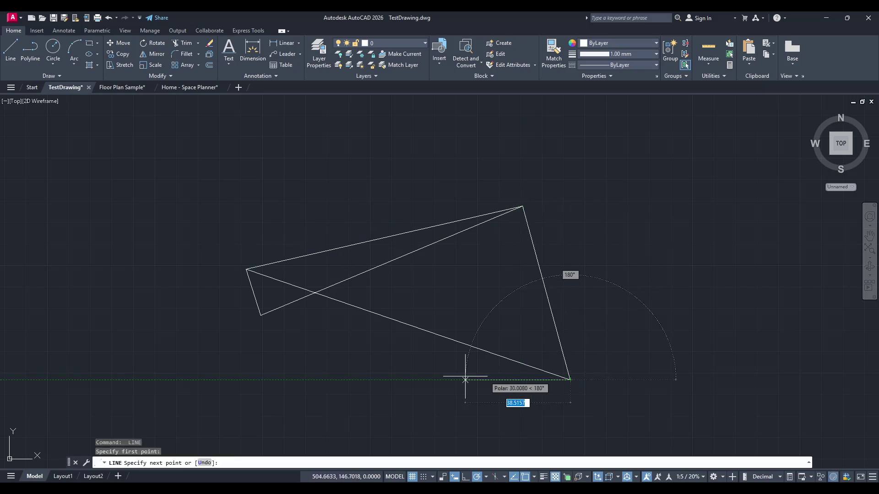
click(261, 315)
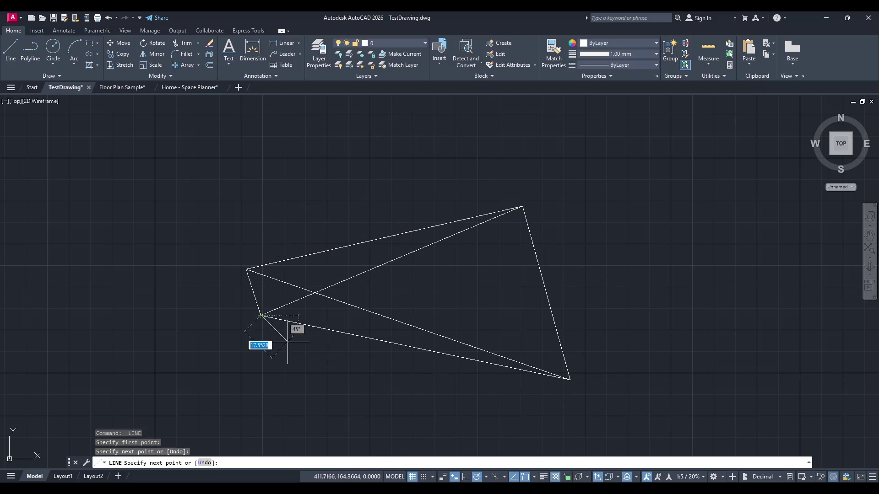
key(Return)
key(Return)
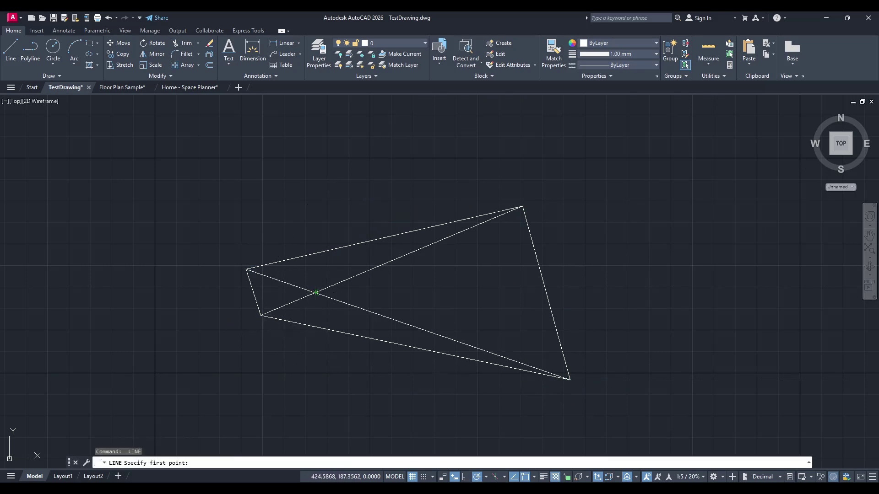